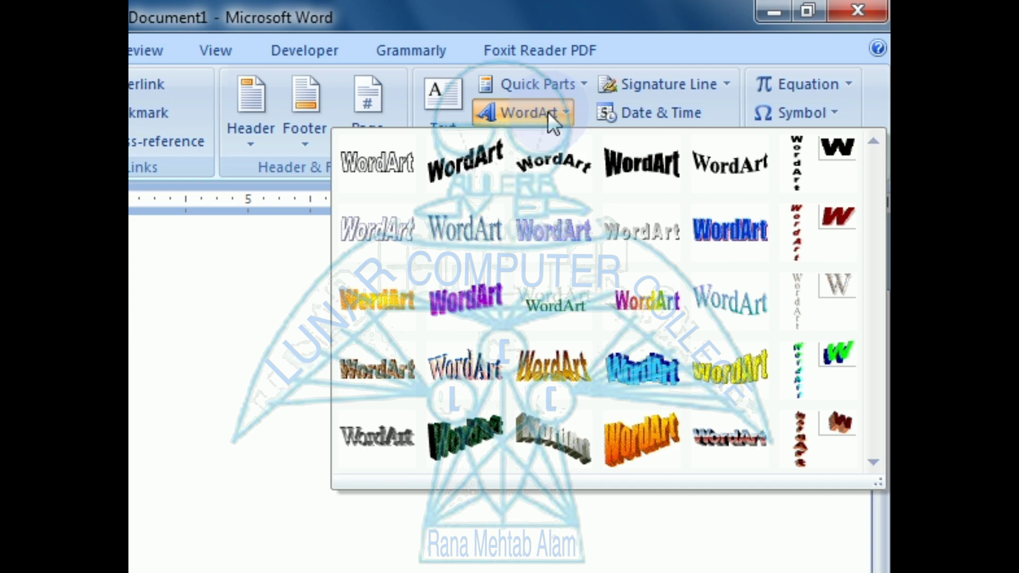
Insert the text "LCC" as outlined italic WordArt in the second-row, first-column style and enlarge it to about 8.69" wide by 4.13" high
{"action": "left_click", "coordinate": [372, 228]}
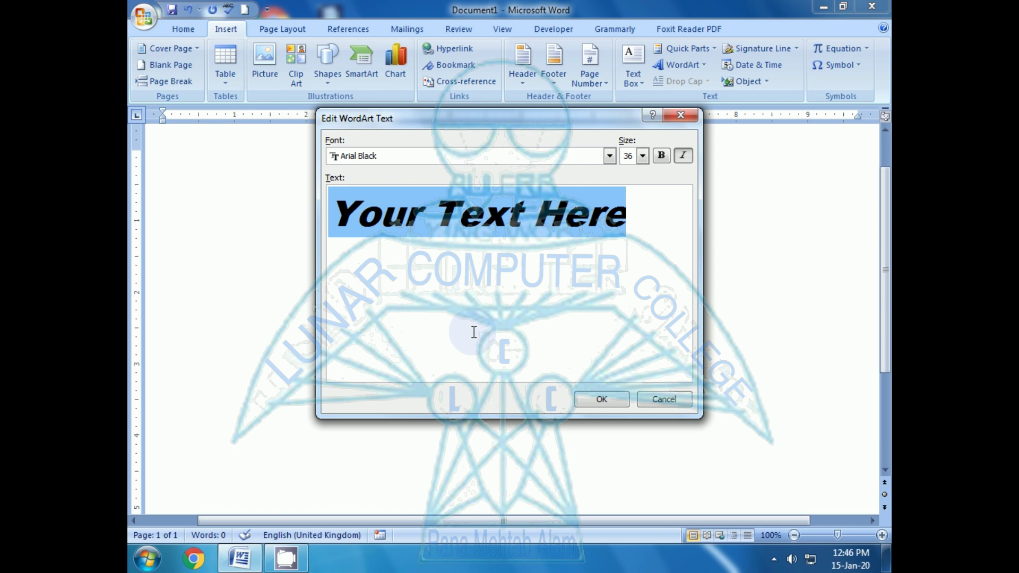
{"action": "type", "text": "LCC"}
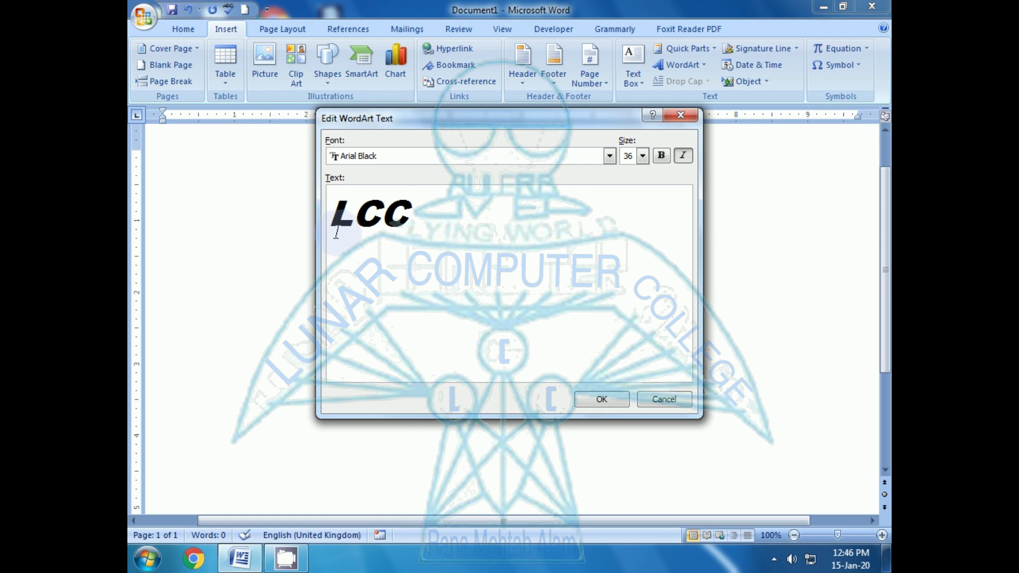
{"action": "left_click", "coordinate": [605, 400]}
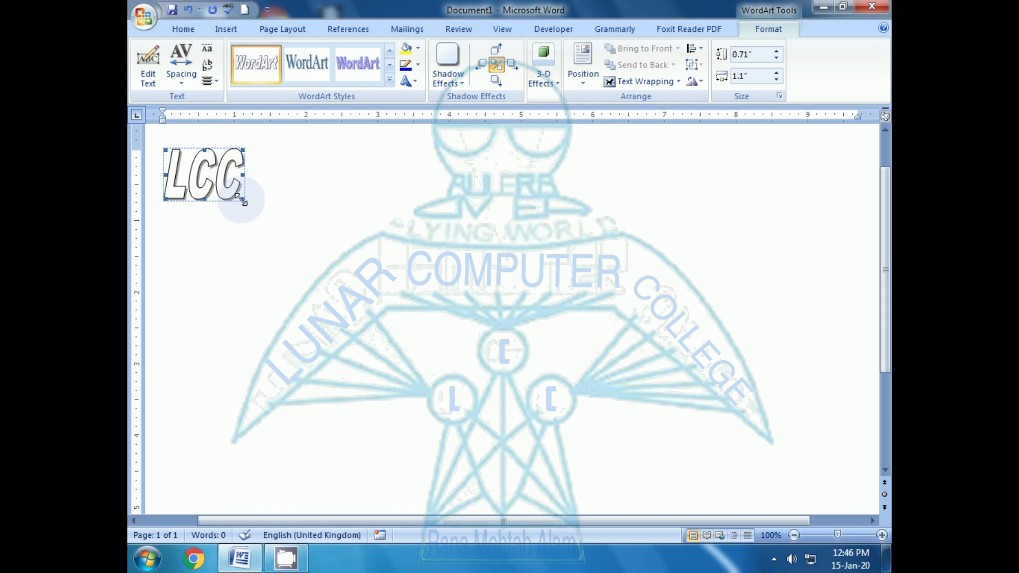
{"action": "left_click_drag", "start_coordinate": [595, 386], "coordinate": [787, 444]}
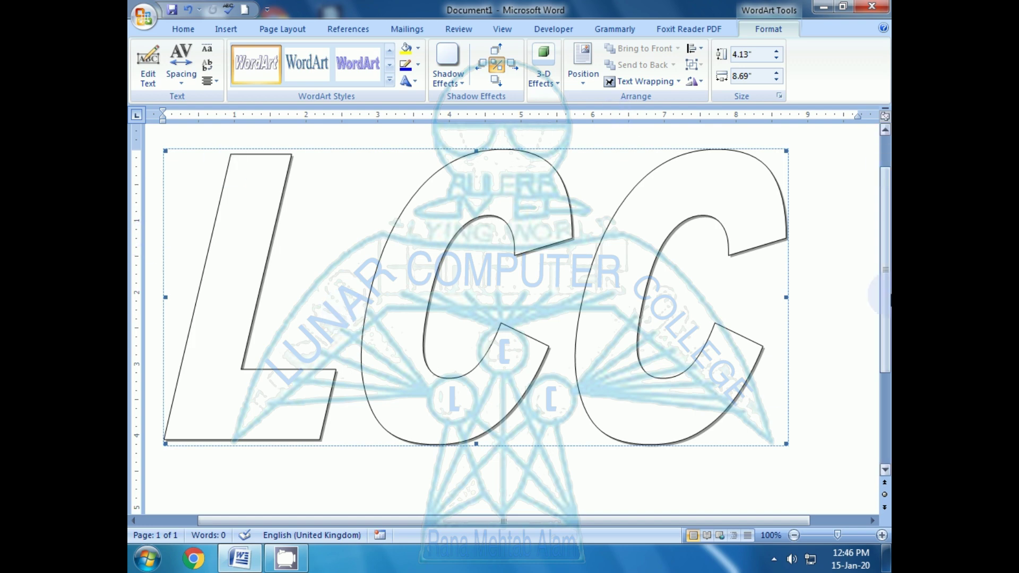
{"action": "left_click", "coordinate": [806, 215]}
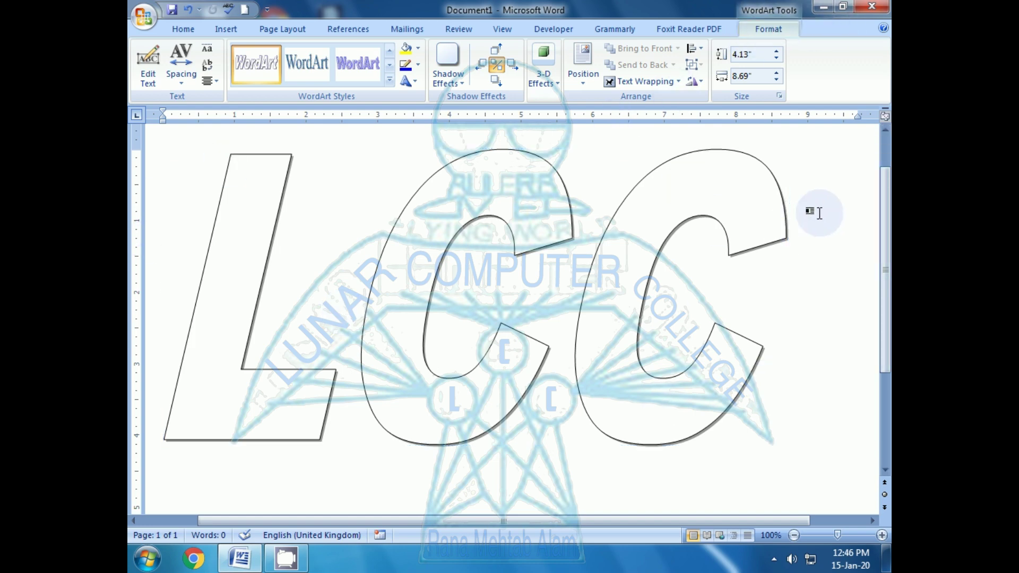
{"action": "left_click", "coordinate": [724, 249]}
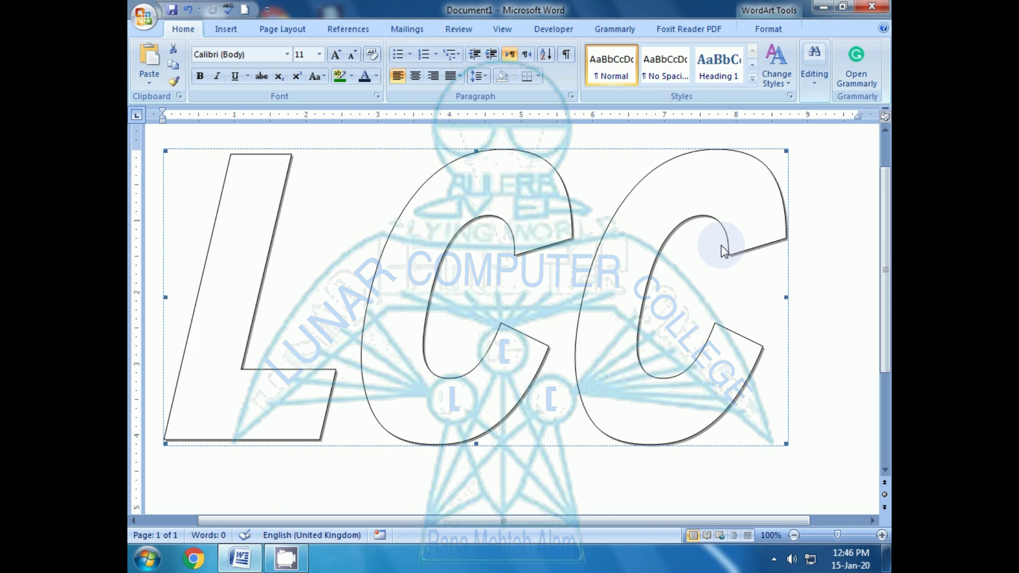
{"action": "left_click", "coordinate": [766, 33]}
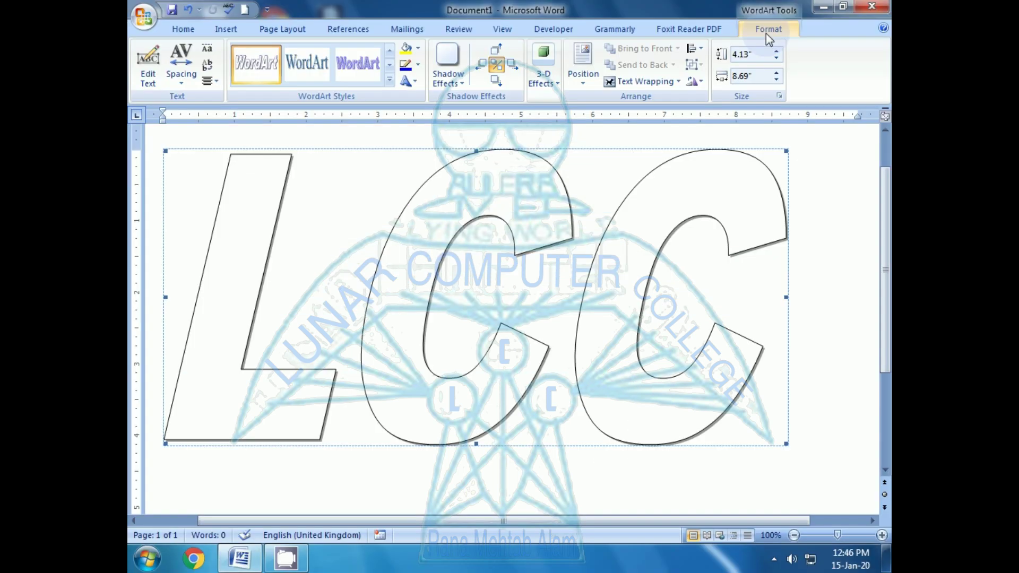
{"action": "left_click", "coordinate": [812, 258]}
Apply the first Rotate in Perspective 3-D effect to the LCC WordArt
{"action": "left_click", "coordinate": [727, 226]}
{"action": "left_click", "coordinate": [555, 85]}
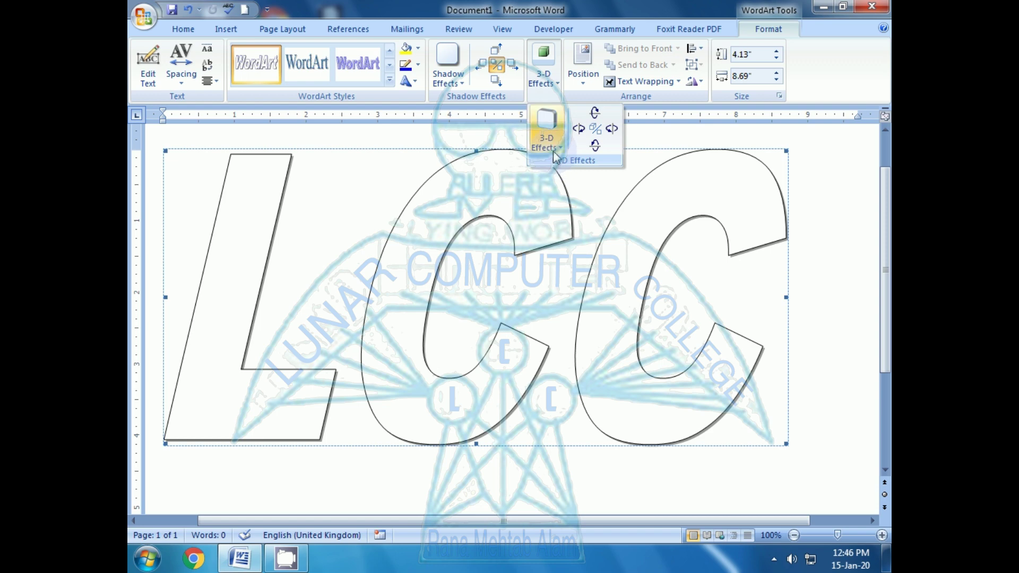
{"action": "left_click", "coordinate": [289, 264]}
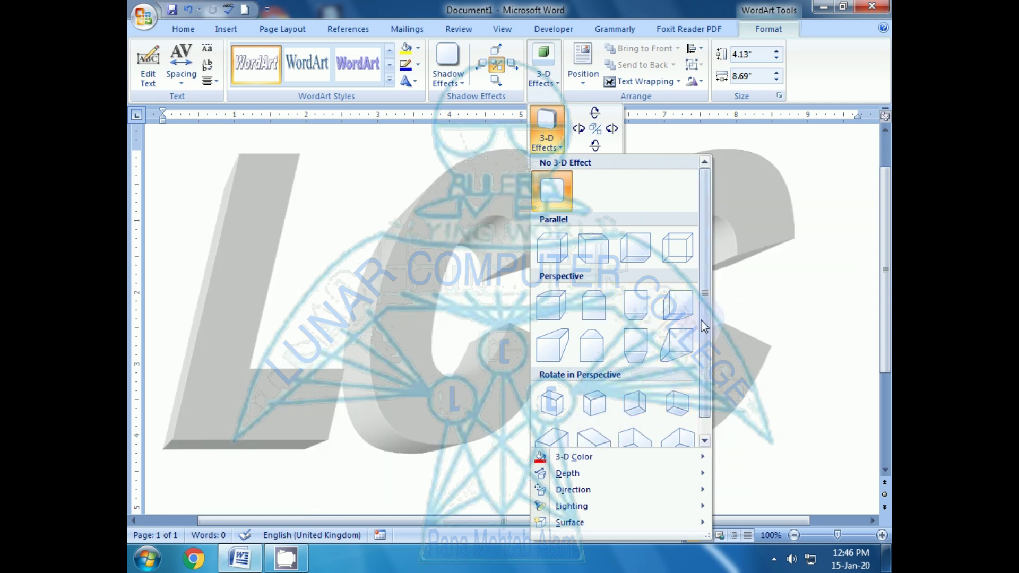
{"action": "scroll", "coordinate": [699, 406], "scroll_direction": "down", "scroll_amount": 1}
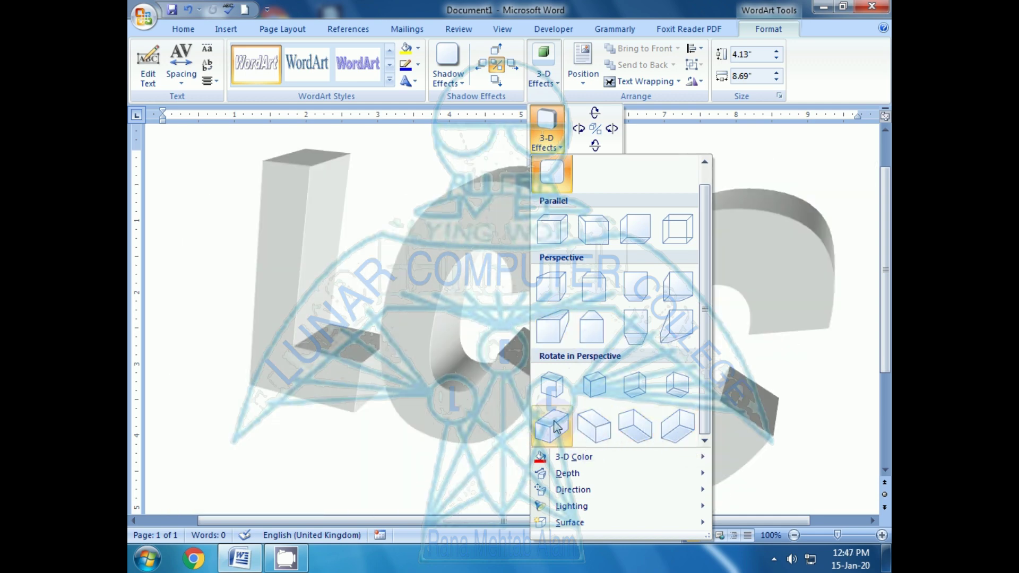
{"action": "left_click", "coordinate": [558, 379]}
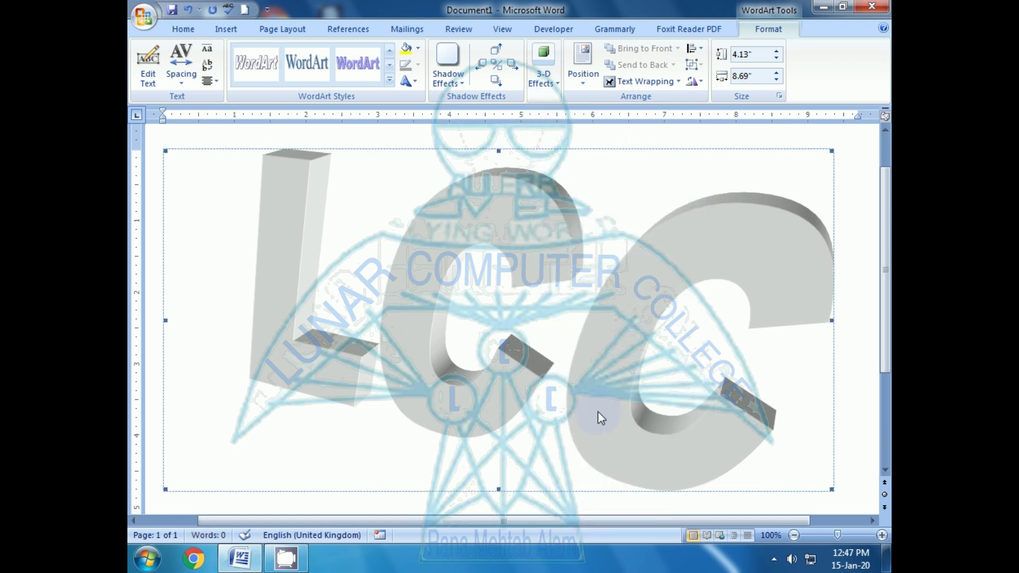
Set the depth of the WordArt's 3-D effect to 72 pt
{"action": "left_click", "coordinate": [553, 85]}
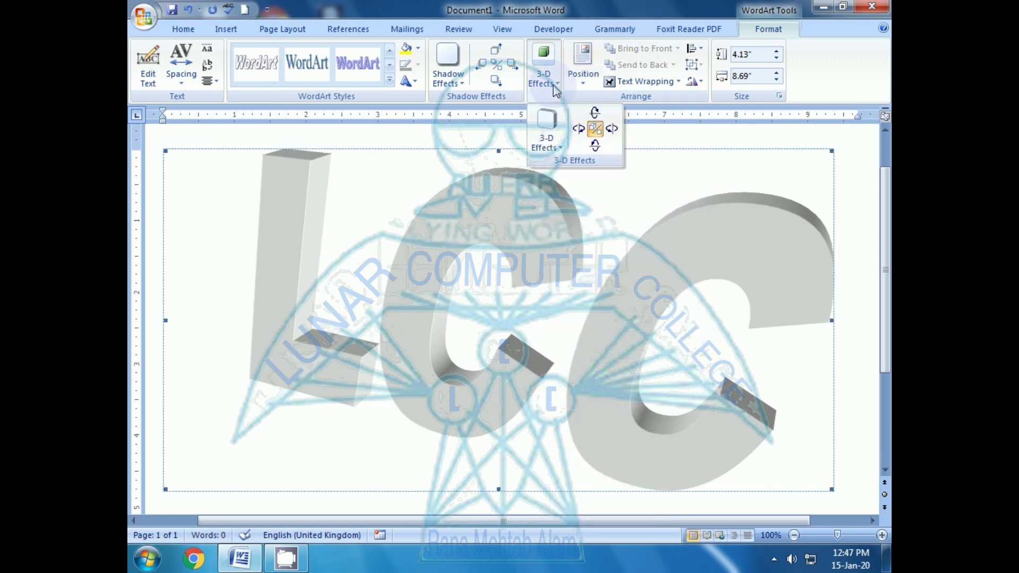
{"action": "left_click", "coordinate": [560, 146]}
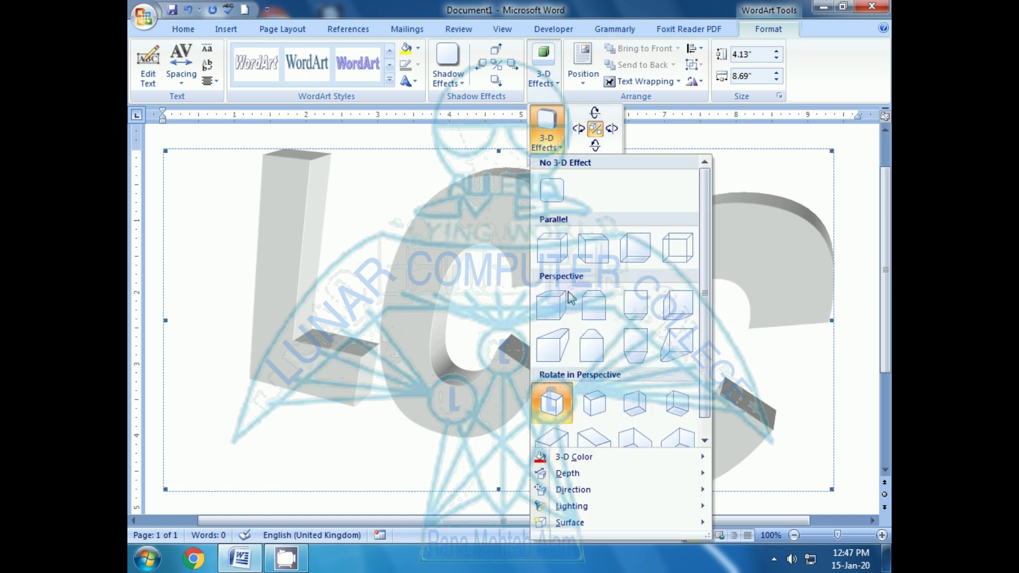
{"action": "mouse_move", "coordinate": [590, 453]}
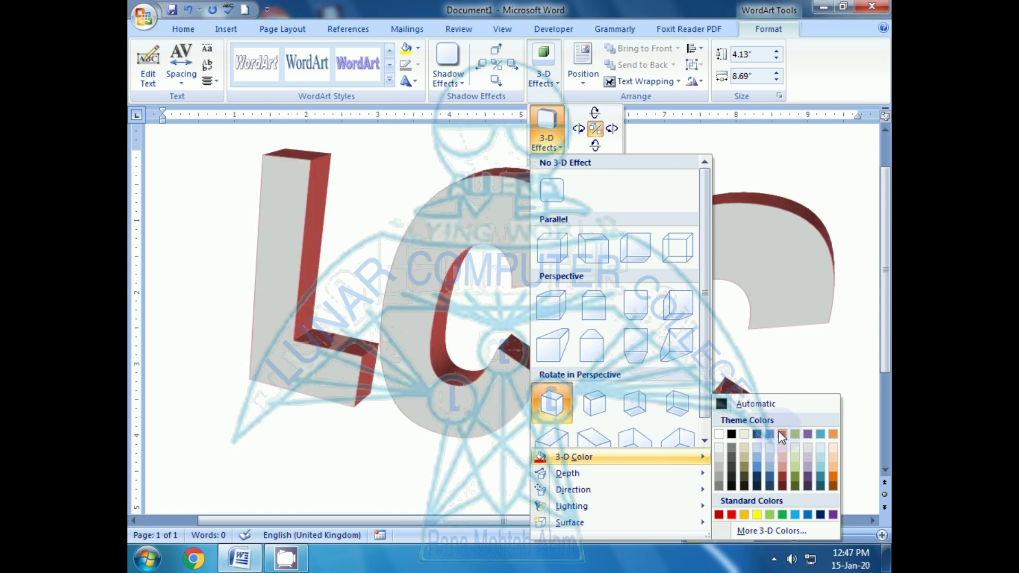
{"action": "mouse_move", "coordinate": [565, 477]}
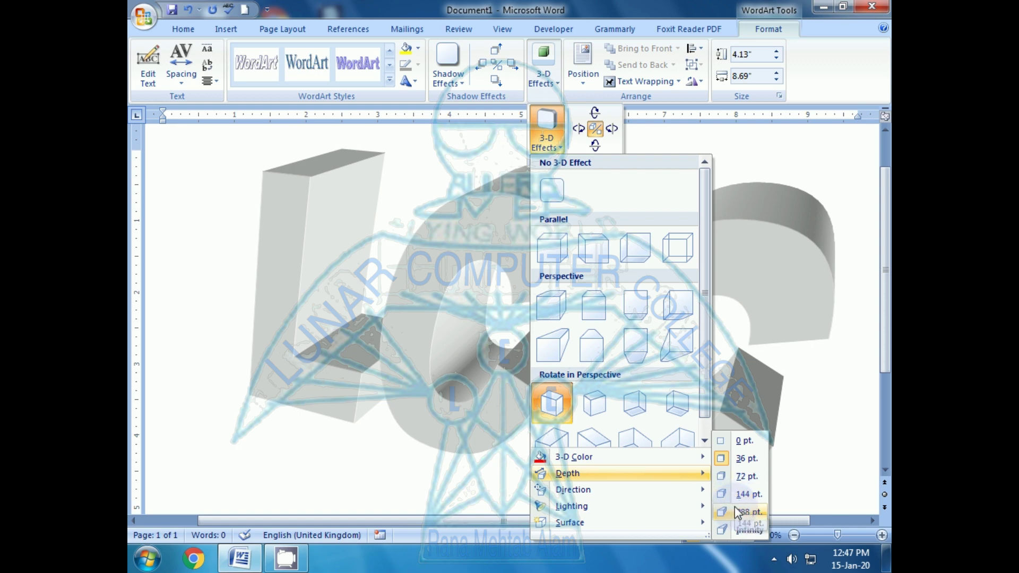
{"action": "left_click", "coordinate": [735, 476]}
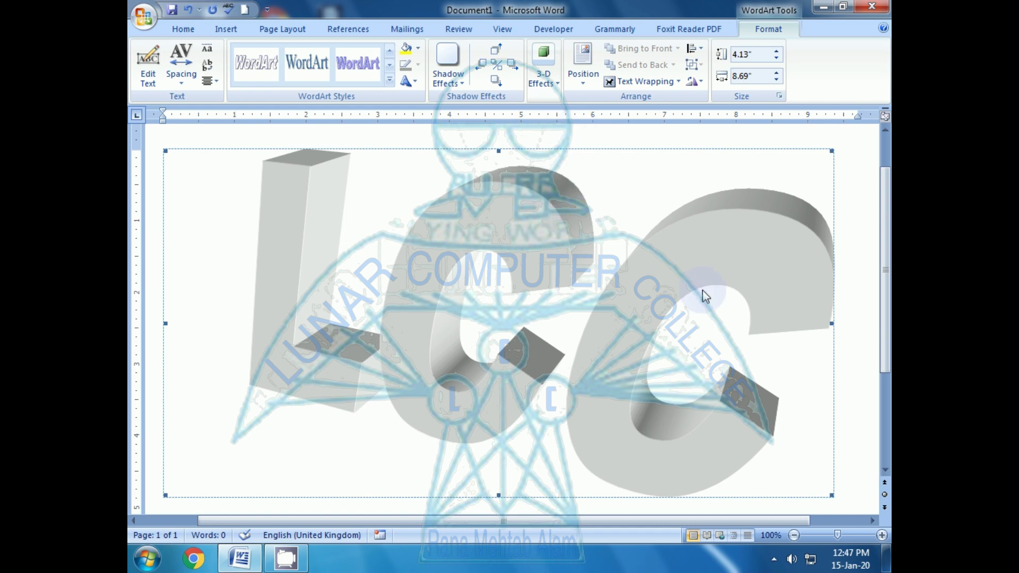
Change the direction of the WordArt's 3-D effect to the first option in the middle row of directions
{"action": "left_click", "coordinate": [547, 85]}
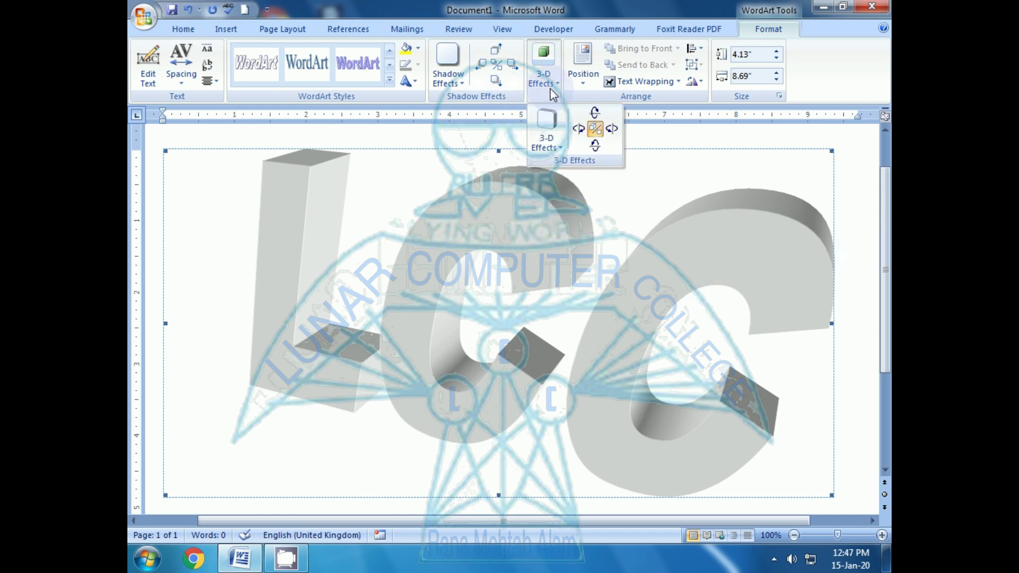
{"action": "left_click", "coordinate": [552, 148]}
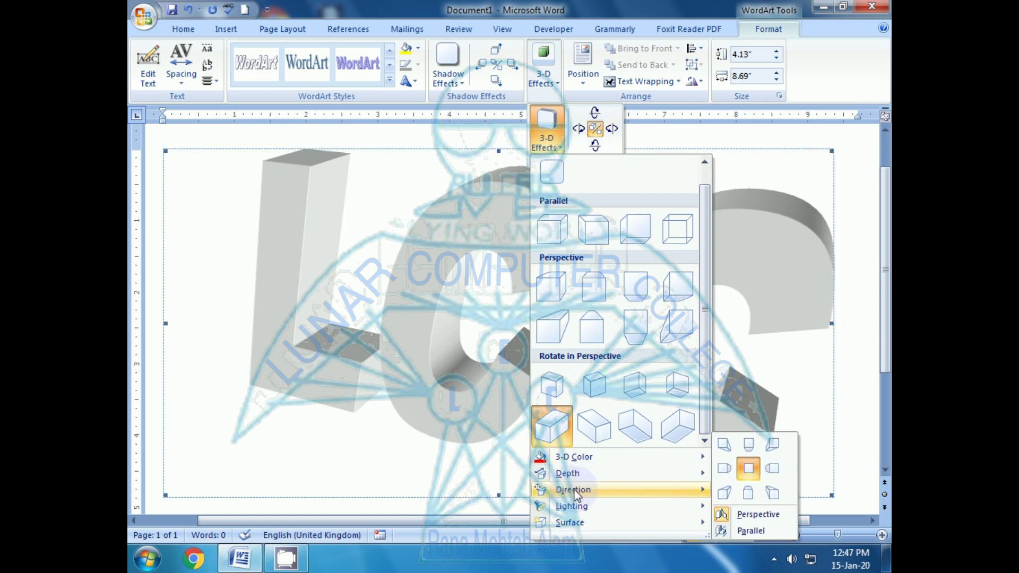
{"action": "left_click", "coordinate": [725, 470]}
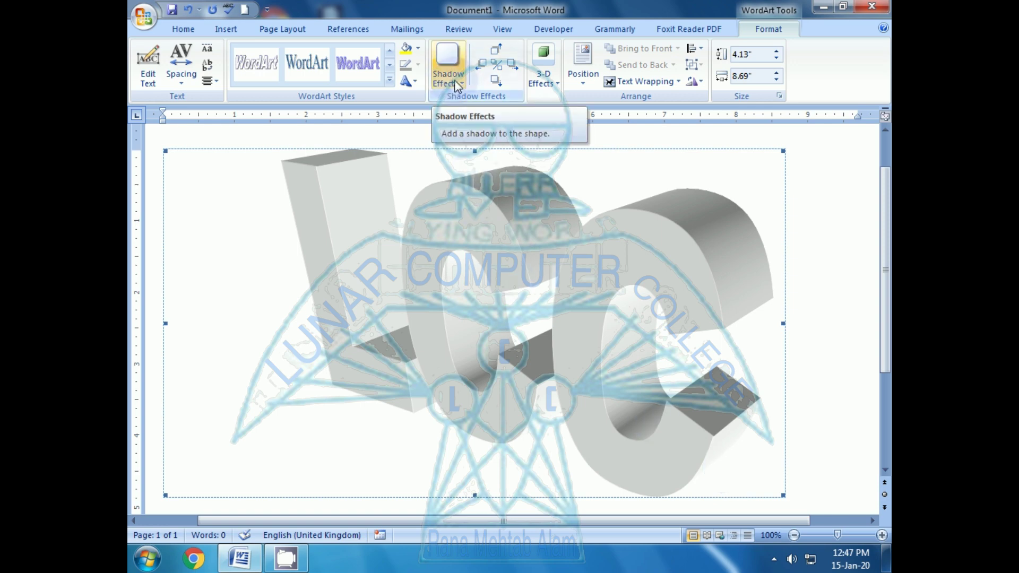
Set the lighting intensity of the WordArt's 3-D effect to Dim and deselect the WordArt
{"action": "left_click", "coordinate": [548, 88]}
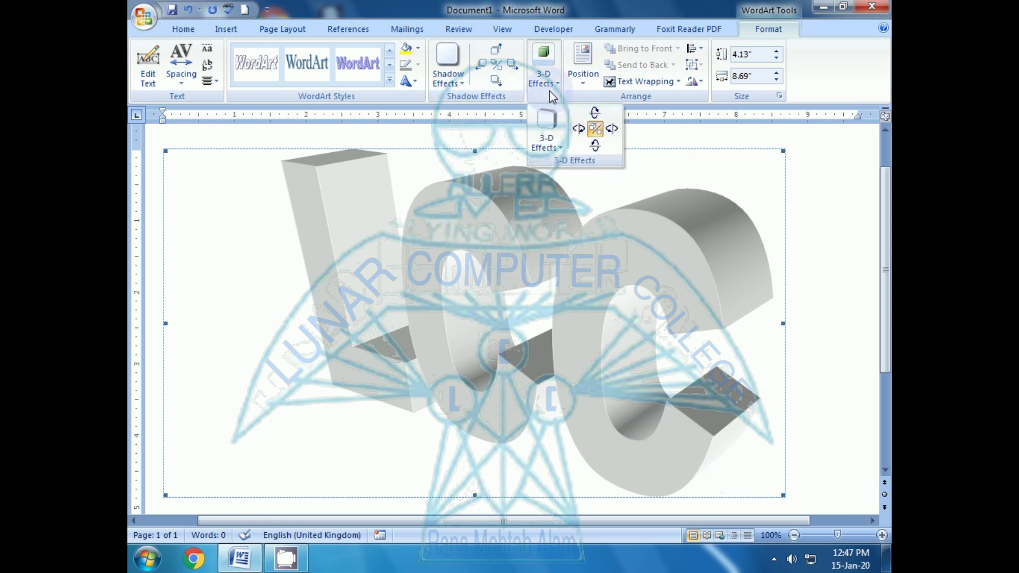
{"action": "left_click", "coordinate": [544, 142]}
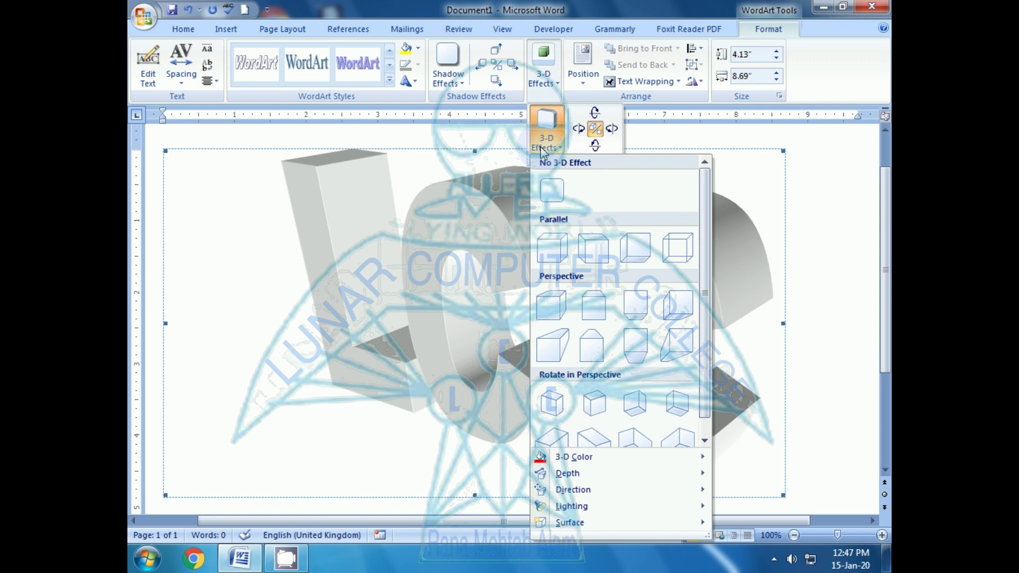
{"action": "mouse_move", "coordinate": [568, 510]}
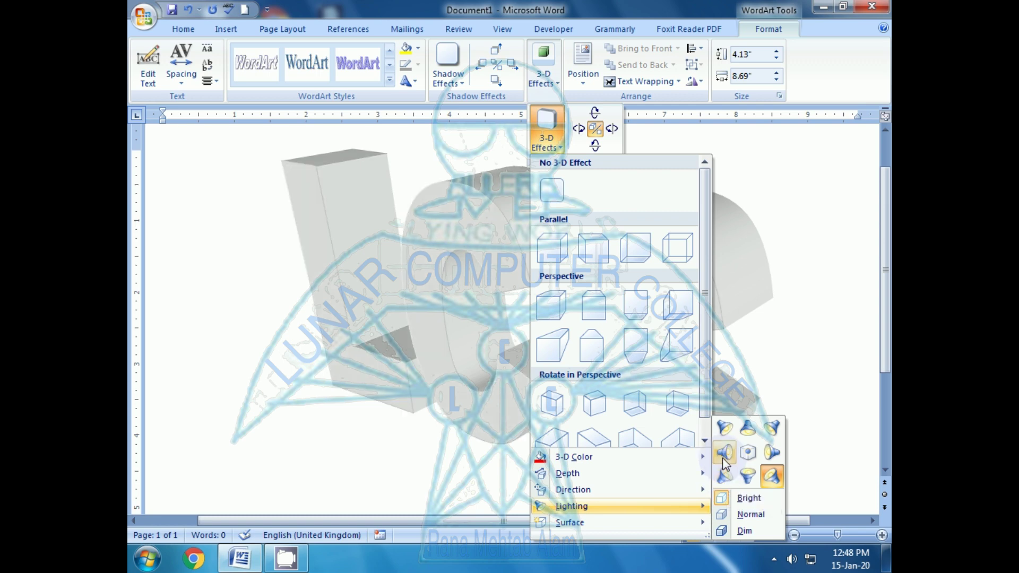
{"action": "left_click", "coordinate": [746, 516]}
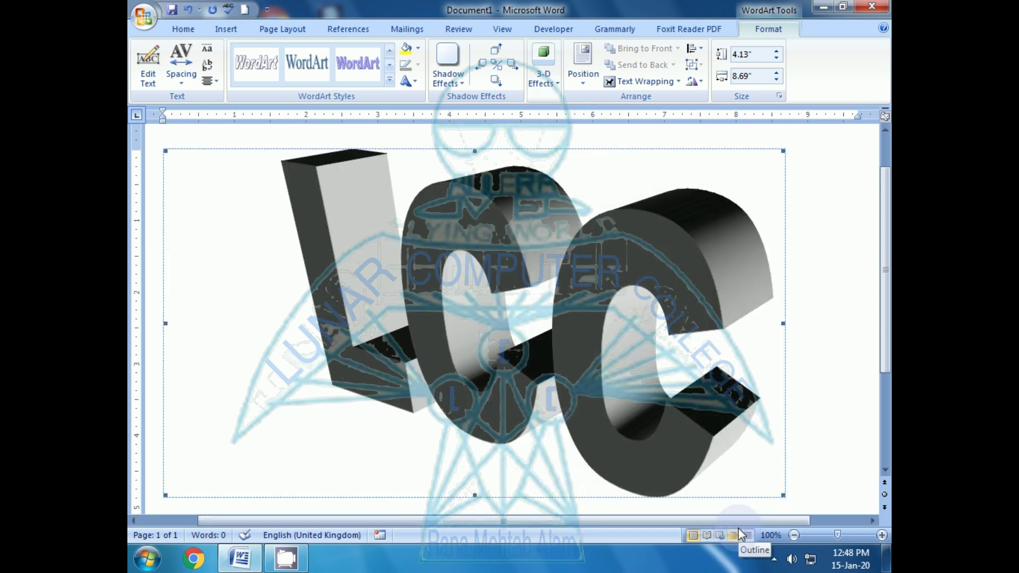
{"action": "left_click", "coordinate": [823, 321]}
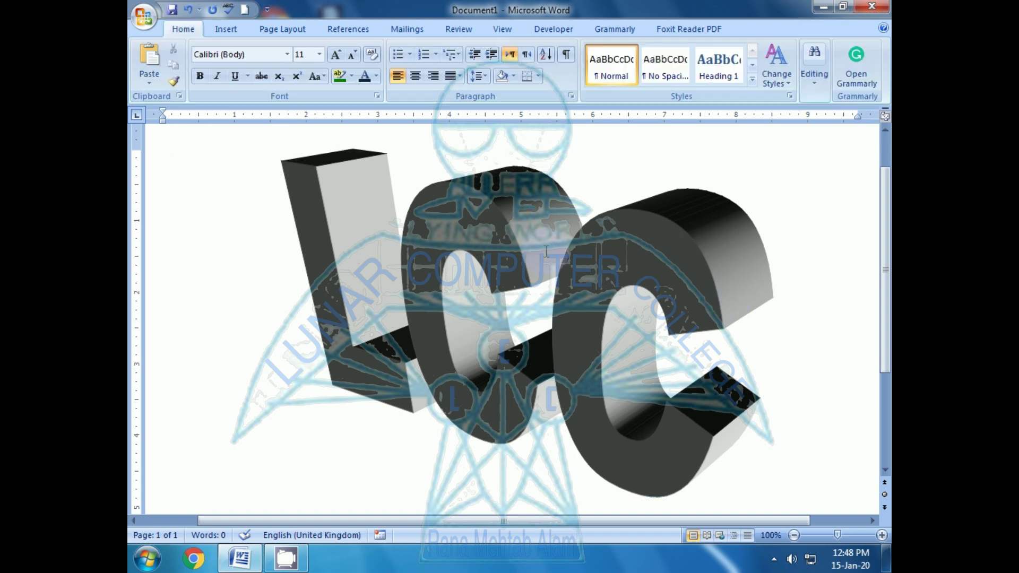
Set the surface of the LCC WordArt's 3-D effect to Plastic and deselect the WordArt
{"action": "left_click", "coordinate": [507, 240]}
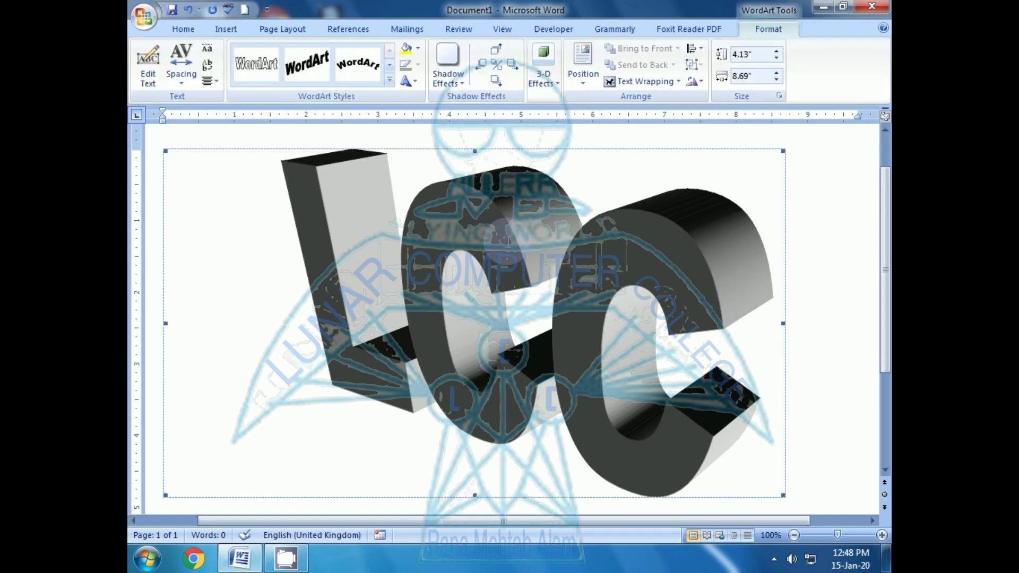
{"action": "left_click", "coordinate": [538, 88]}
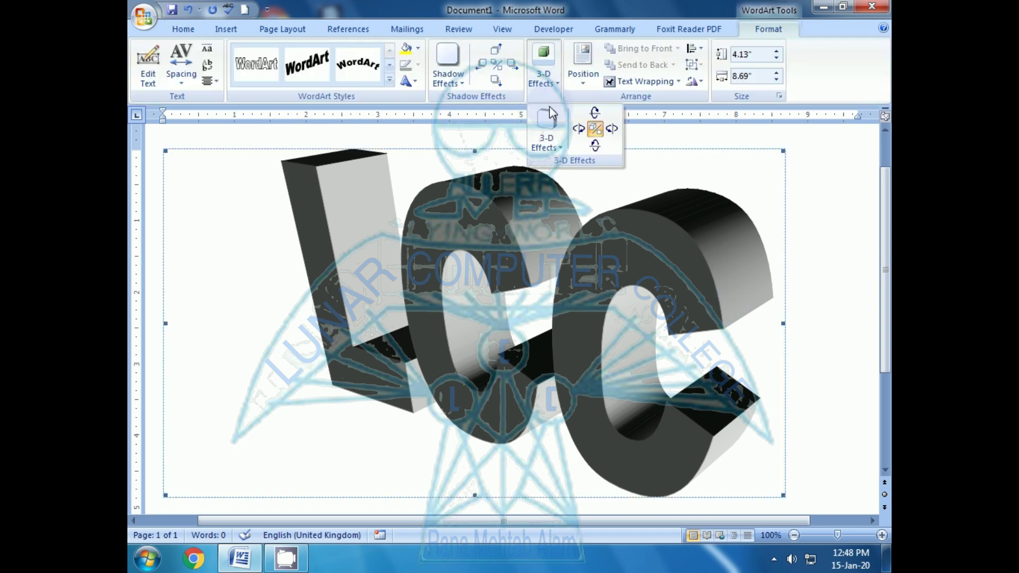
{"action": "left_click", "coordinate": [554, 142]}
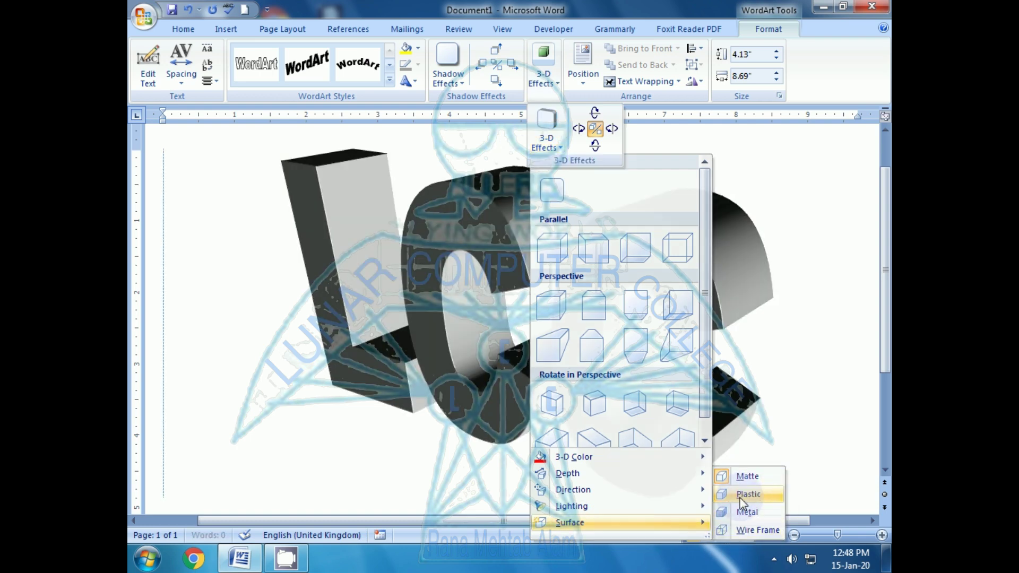
{"action": "left_click", "coordinate": [740, 498]}
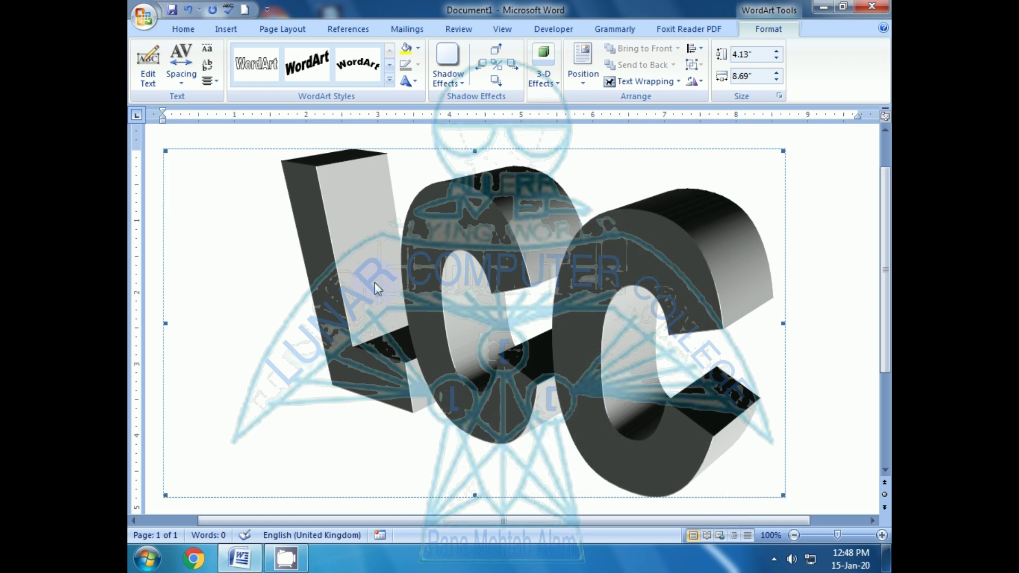
{"action": "left_click", "coordinate": [821, 249]}
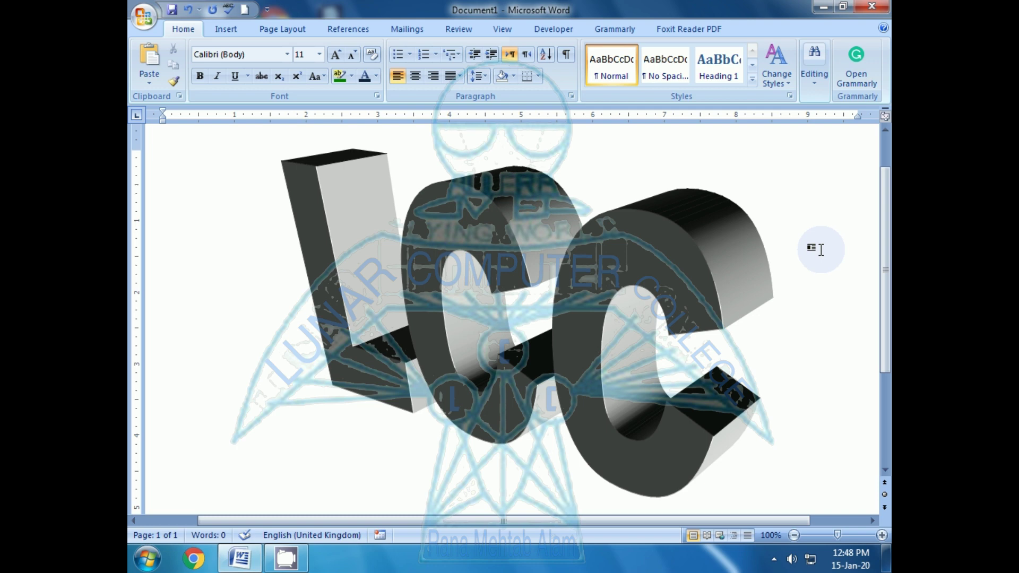
{"action": "left_click", "coordinate": [686, 255]}
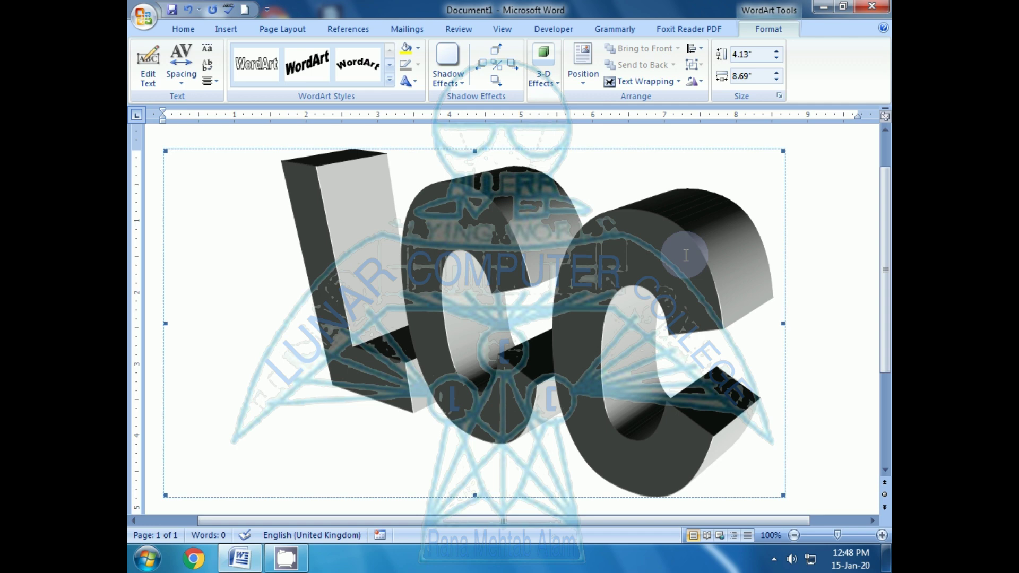
{"action": "left_click", "coordinate": [810, 258]}
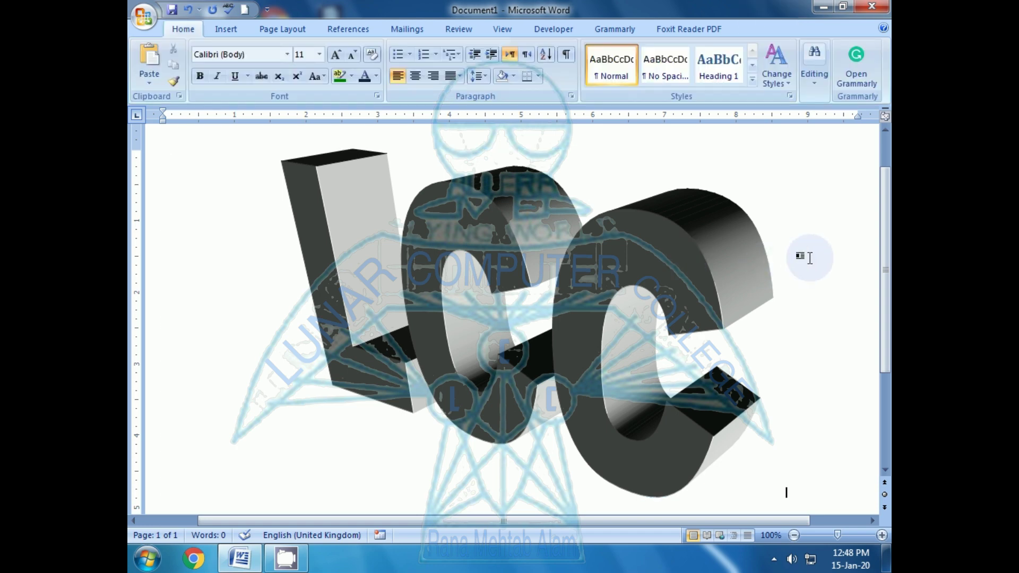